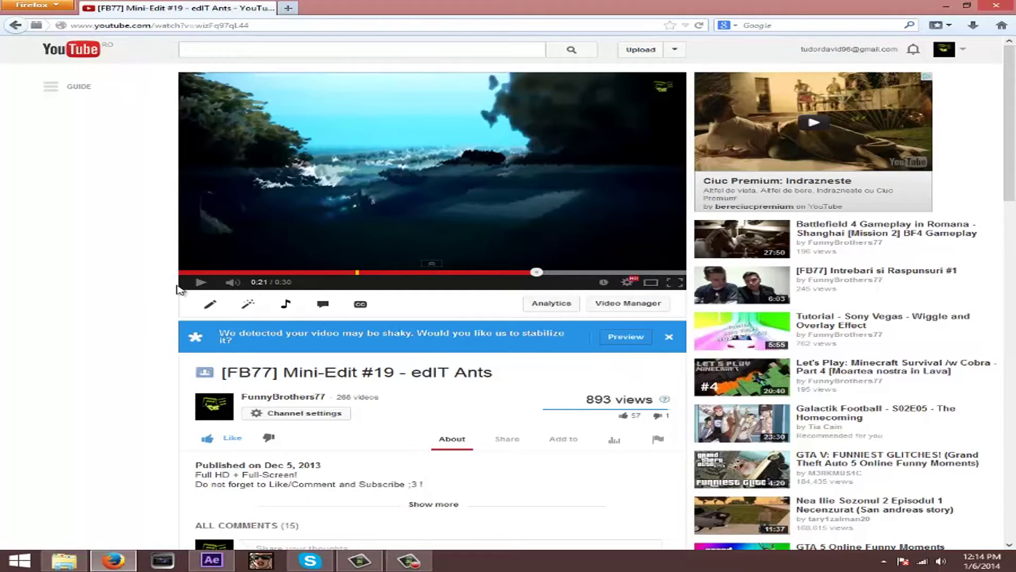
Replay the example video to rewatch the moment the car gets smeared
{"action": "left_click", "coordinate": [199, 282]}
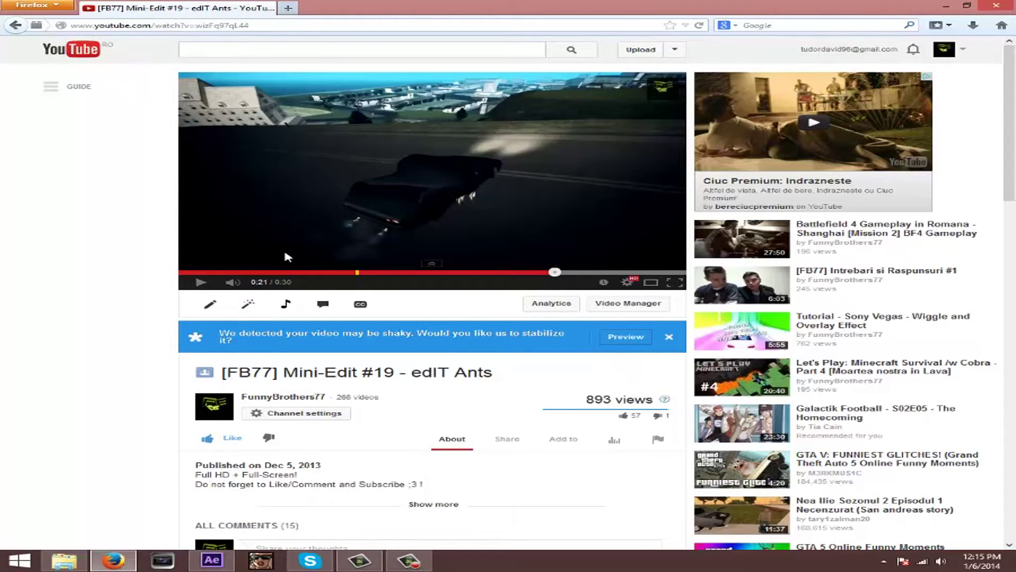
{"action": "left_click", "coordinate": [198, 284]}
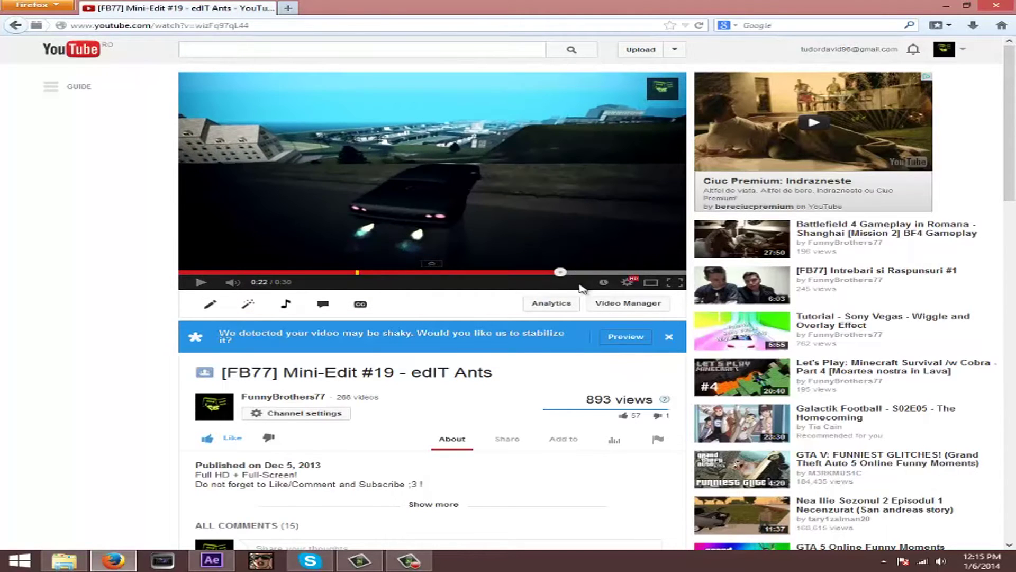
{"action": "left_click", "coordinate": [545, 272]}
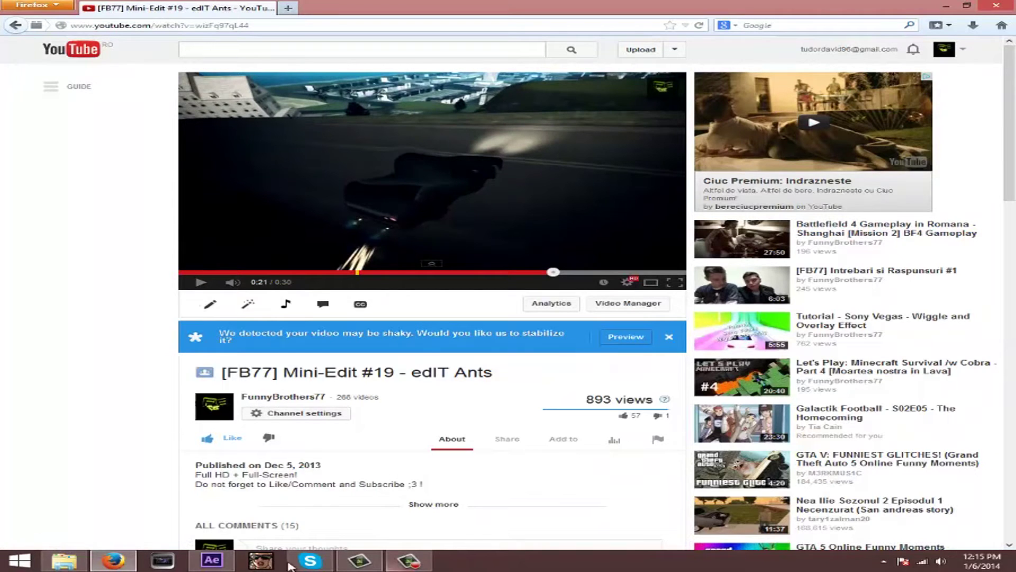
In After Effects, apply CC Smear from Effects & Presets to the GTA car clip layer
{"action": "left_click", "coordinate": [219, 560]}
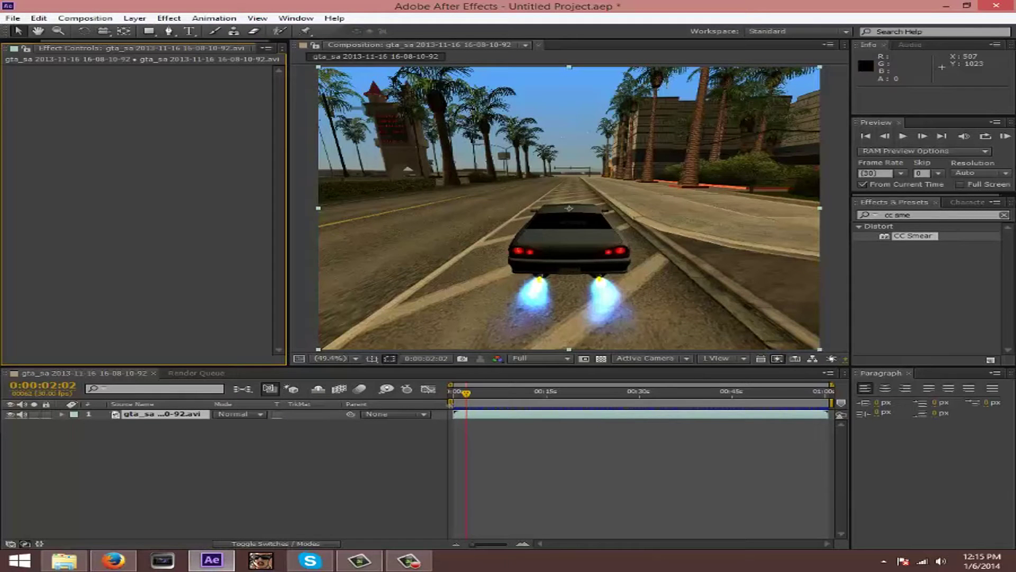
{"action": "left_click_drag", "start_coordinate": [473, 400], "coordinate": [467, 401]}
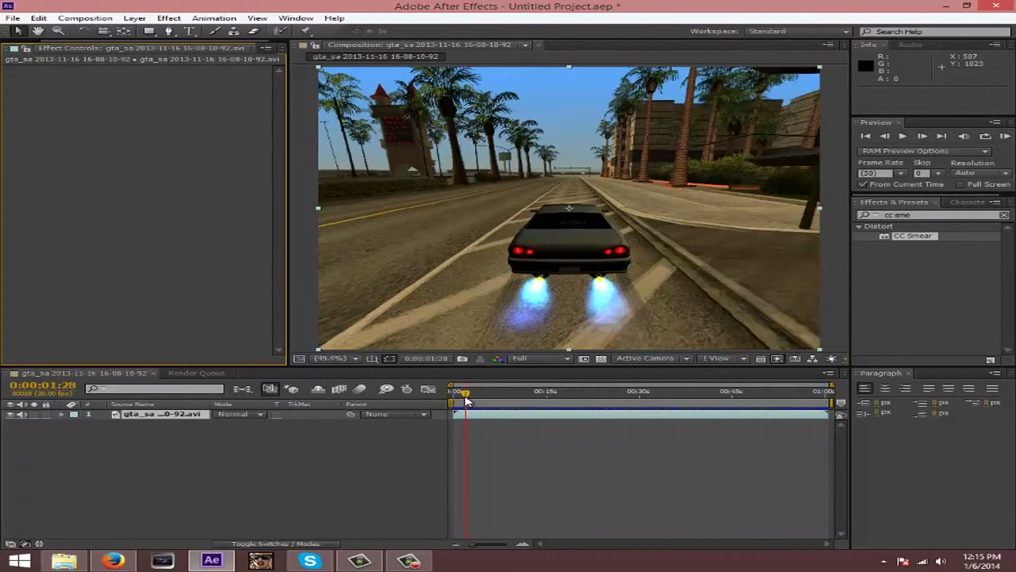
{"action": "left_click_drag", "start_coordinate": [889, 242], "coordinate": [206, 233]}
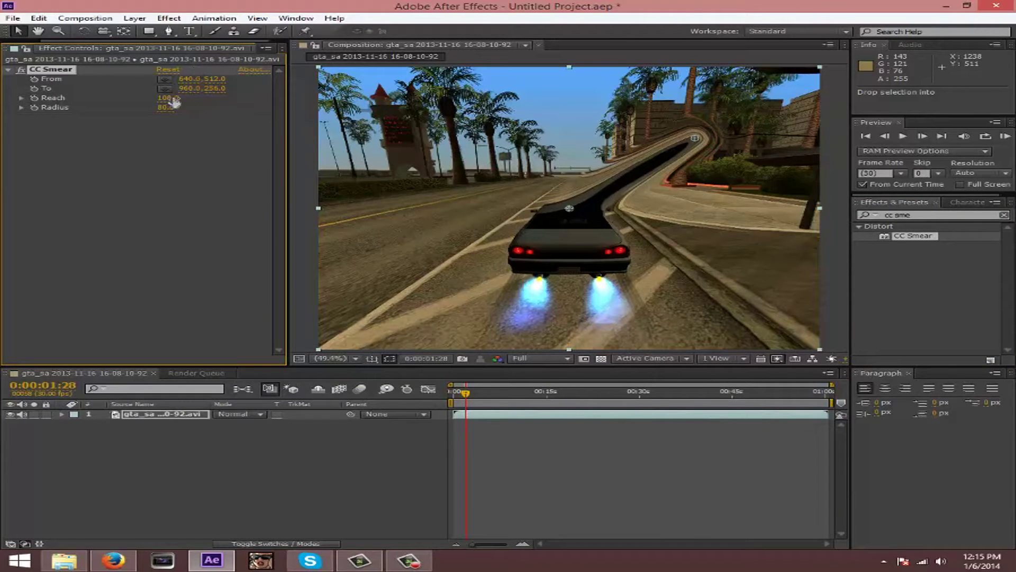
Set CC Smear's Reach to 0 at 0:00:01:28 so the car is undistorted
{"action": "mouse_move", "coordinate": [467, 394]}
{"action": "left_mouse_down"}
{"action": "mouse_move", "coordinate": [423, 399]}
{"action": "mouse_move", "coordinate": [466, 396]}
{"action": "left_mouse_up"}
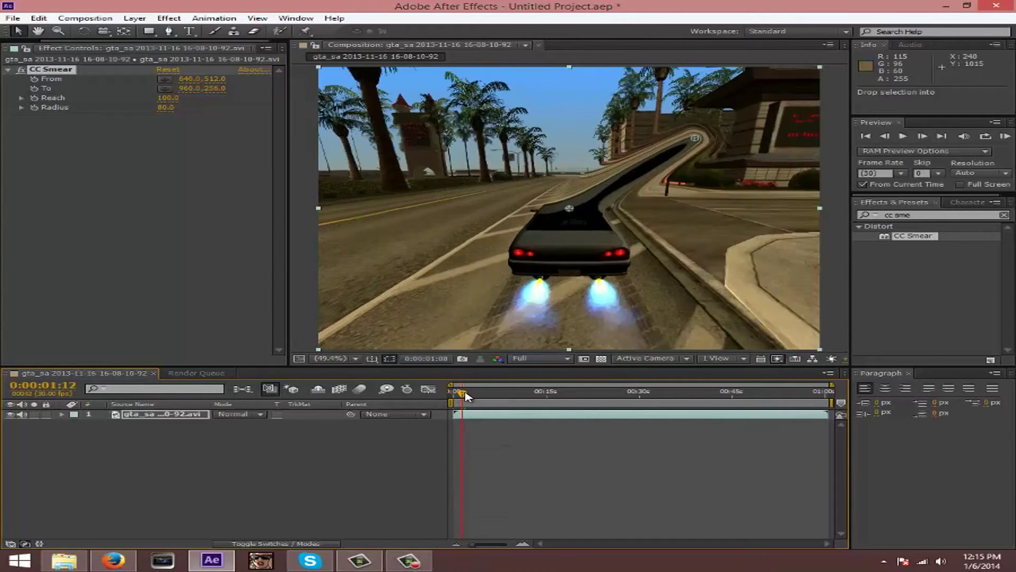
{"action": "left_click_drag", "start_coordinate": [168, 98], "coordinate": [156, 98]}
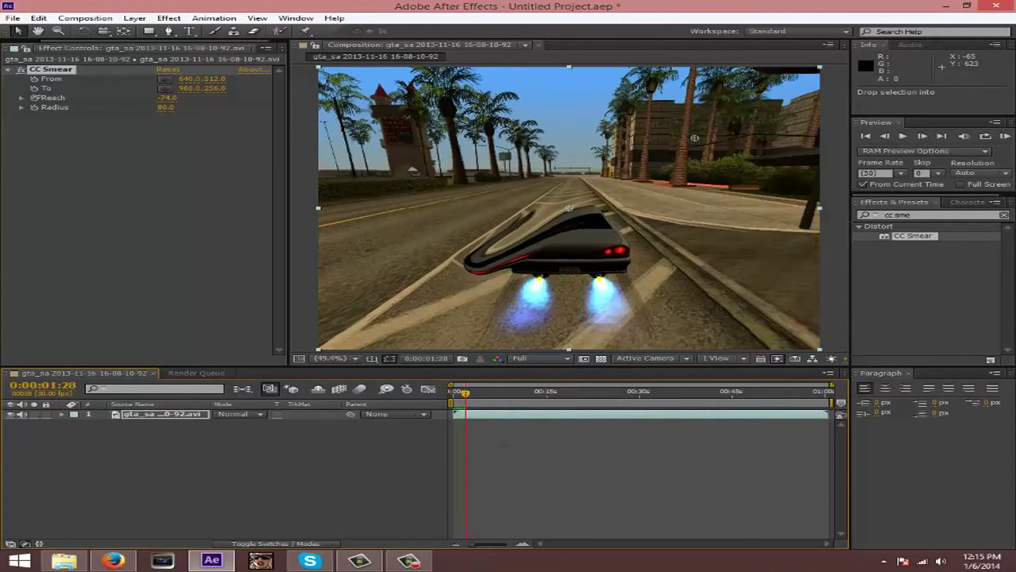
{"action": "right_click", "coordinate": [159, 98]}
{"action": "left_click_drag", "start_coordinate": [158, 98], "coordinate": [160, 99]}
{"action": "left_click", "coordinate": [164, 97]}
{"action": "type", "text": "0"}
{"action": "key", "text": "Tab"}
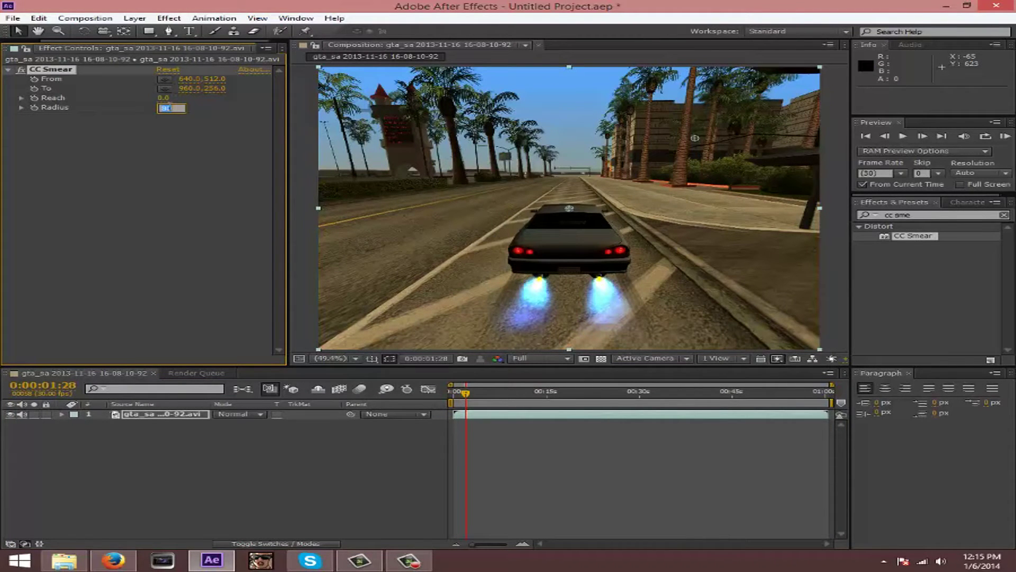
{"action": "left_click", "coordinate": [193, 135]}
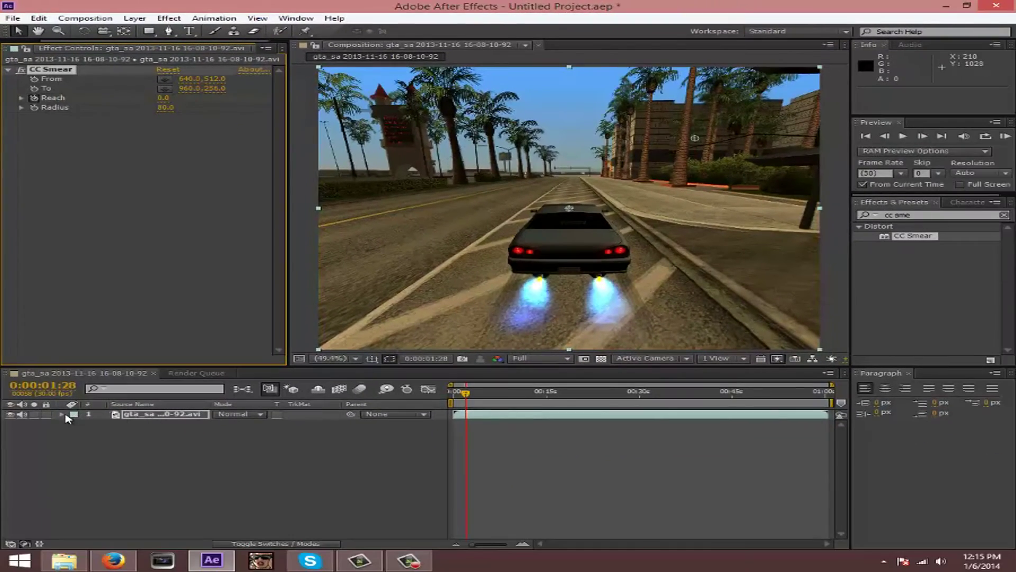
Show only the layer's effects in the timeline and move the playhead to 0:00:02:21
{"action": "left_click", "coordinate": [61, 415]}
{"action": "key", "text": "e"}
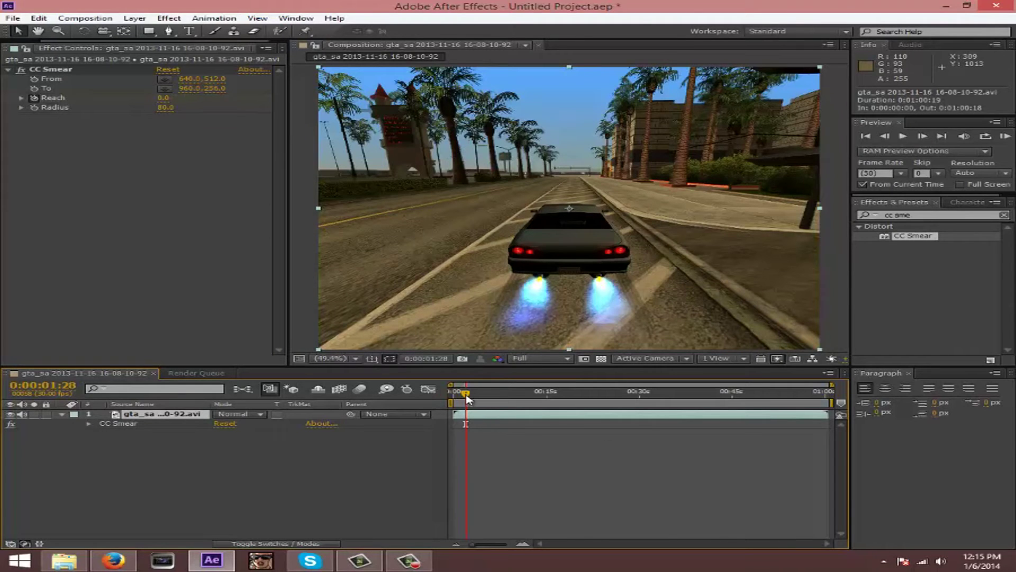
{"action": "left_click_drag", "start_coordinate": [467, 400], "coordinate": [470, 396]}
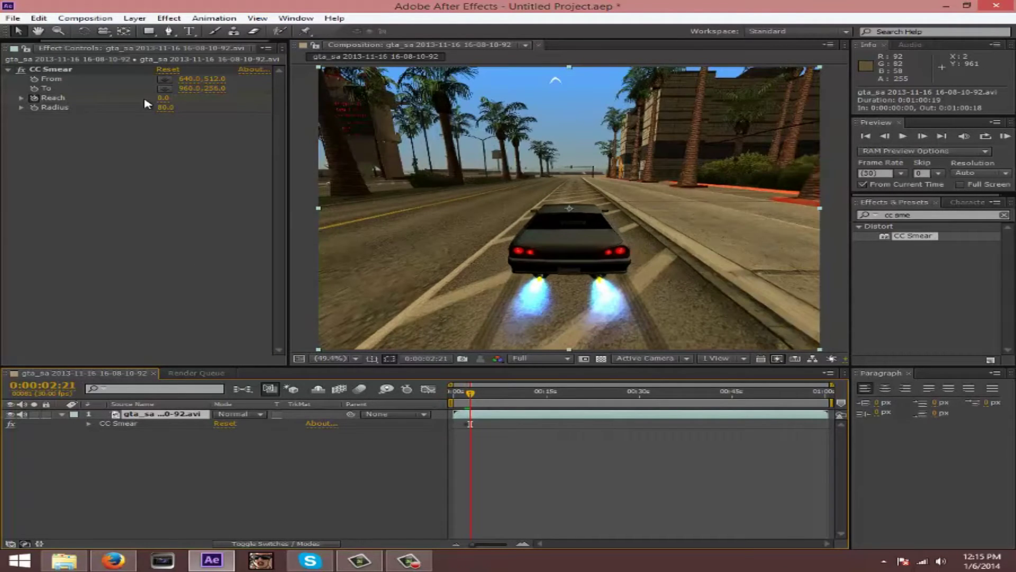
Reset CC Smear to defaults (Reach 100) and drag its To point to 717.2, 444.2
{"action": "right_click", "coordinate": [158, 104]}
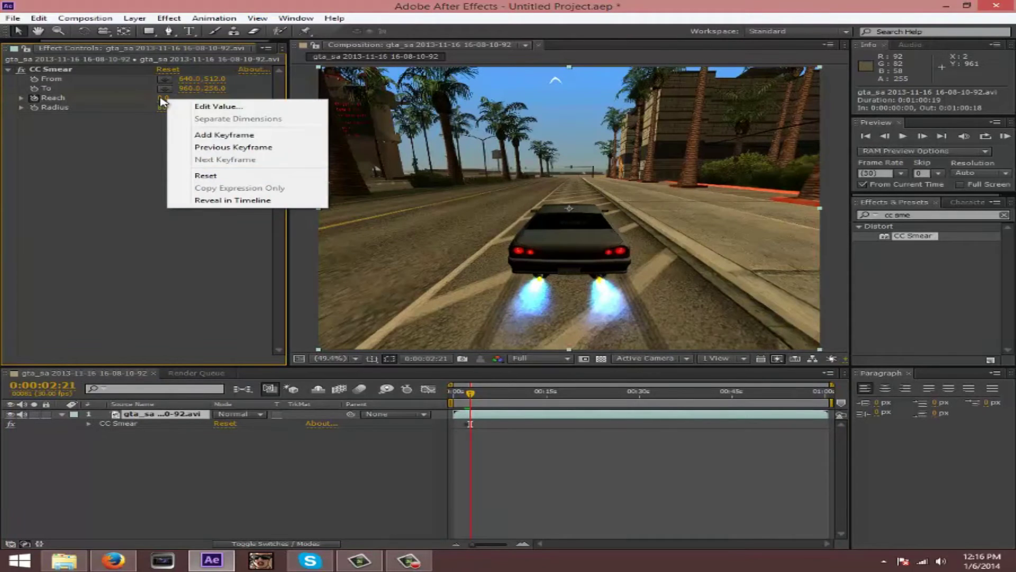
{"action": "left_click", "coordinate": [183, 175]}
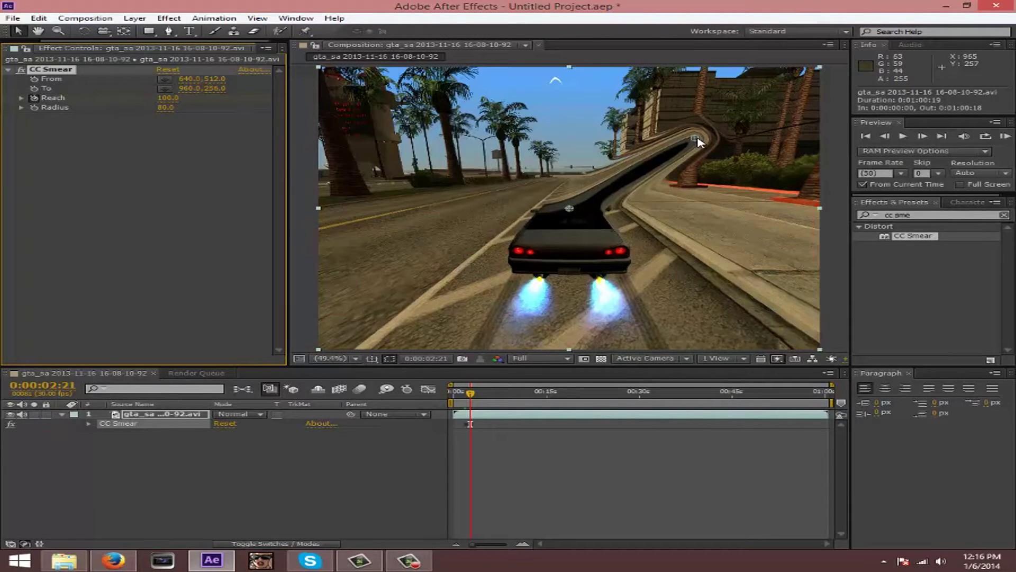
{"action": "mouse_move", "coordinate": [697, 137]}
{"action": "left_mouse_down"}
{"action": "mouse_move", "coordinate": [643, 174]}
{"action": "mouse_move", "coordinate": [689, 152]}
{"action": "left_mouse_up"}
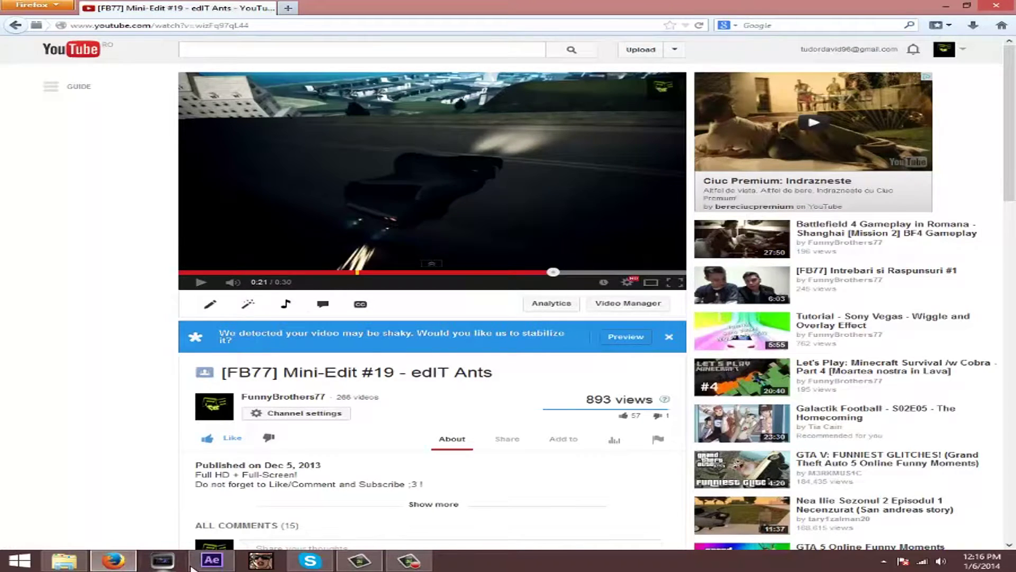
{"action": "left_click", "coordinate": [212, 560]}
Move the CC Smear To crosshair close to the car, ending at 773.8, 452.3
{"action": "mouse_move", "coordinate": [603, 197]}
{"action": "left_mouse_down"}
{"action": "mouse_move", "coordinate": [617, 195]}
{"action": "mouse_move", "coordinate": [612, 201]}
{"action": "left_mouse_up"}
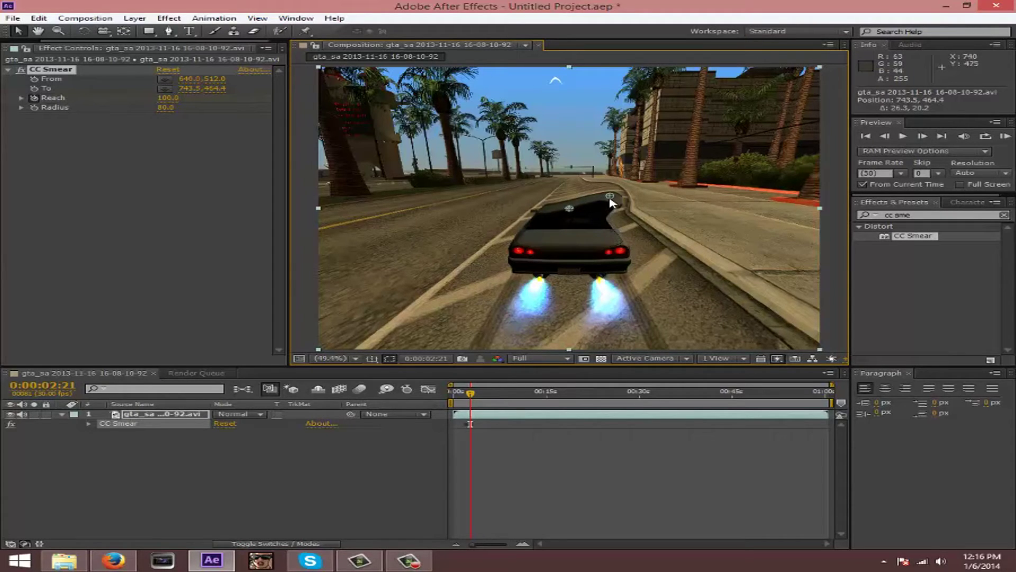
{"action": "left_click_drag", "start_coordinate": [611, 198], "coordinate": [610, 197]}
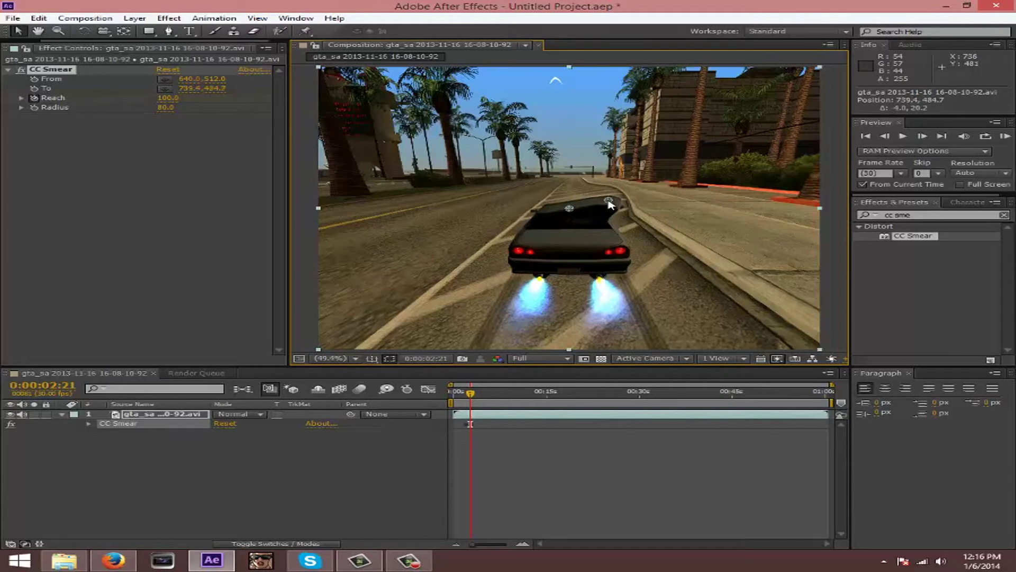
{"action": "left_click_drag", "start_coordinate": [611, 198], "coordinate": [625, 196]}
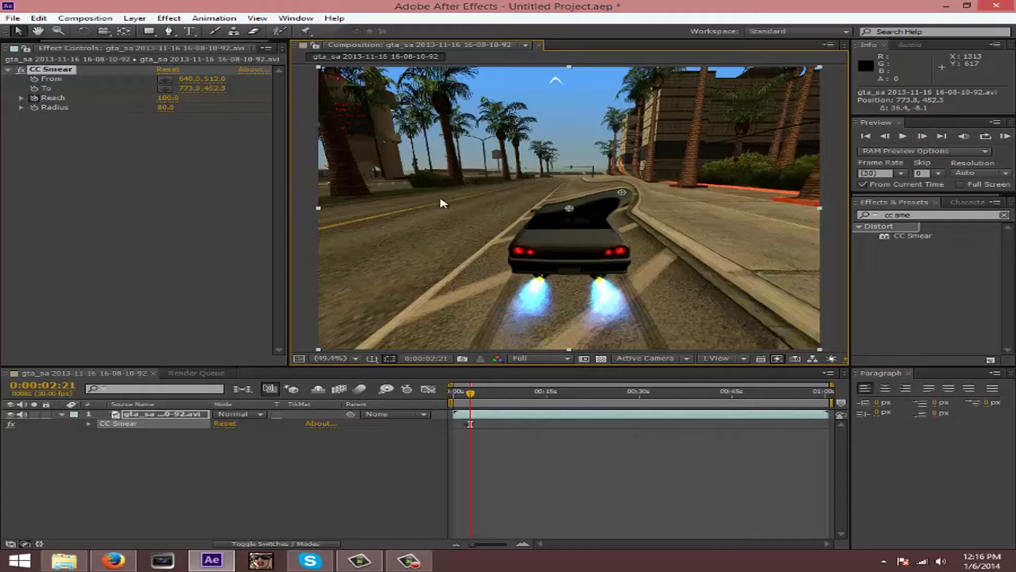
Duplicate CC Smear and set CC Smear 2 from 642.0, 671.9 to 806.2, 697.2 at the car's rear
{"action": "left_click", "coordinate": [48, 72]}
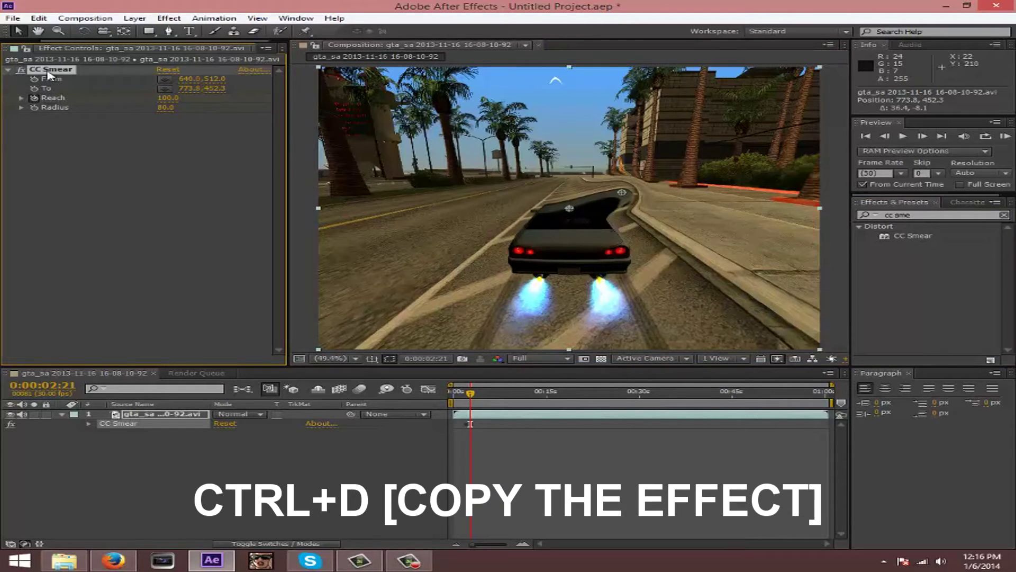
{"action": "key", "text": "ctrl+d"}
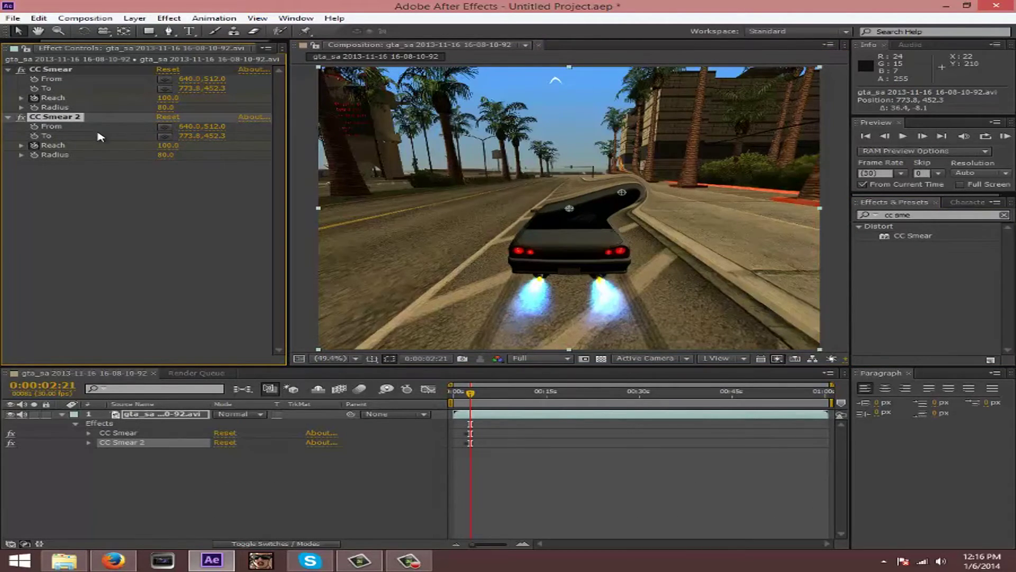
{"action": "left_click_drag", "start_coordinate": [622, 199], "coordinate": [627, 256]}
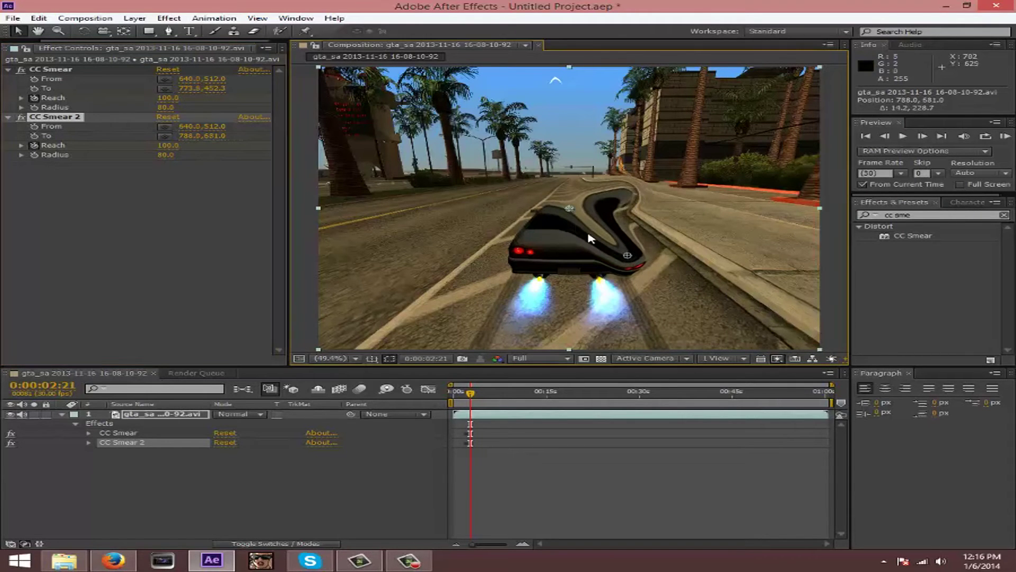
{"action": "mouse_move", "coordinate": [570, 209]}
{"action": "left_mouse_down"}
{"action": "mouse_move", "coordinate": [567, 255]}
{"action": "mouse_move", "coordinate": [636, 261]}
{"action": "left_mouse_up"}
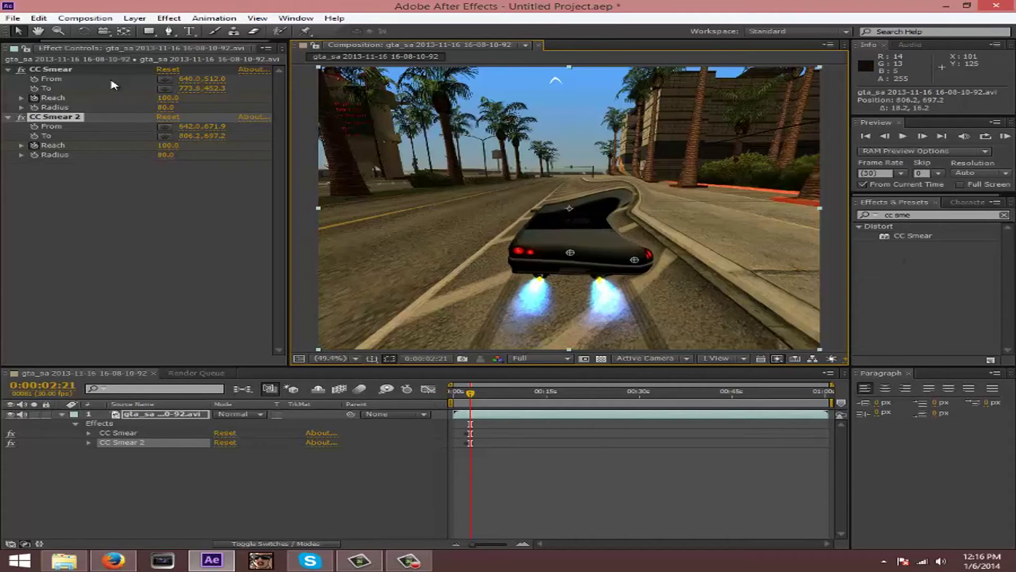
{"action": "left_click", "coordinate": [70, 118]}
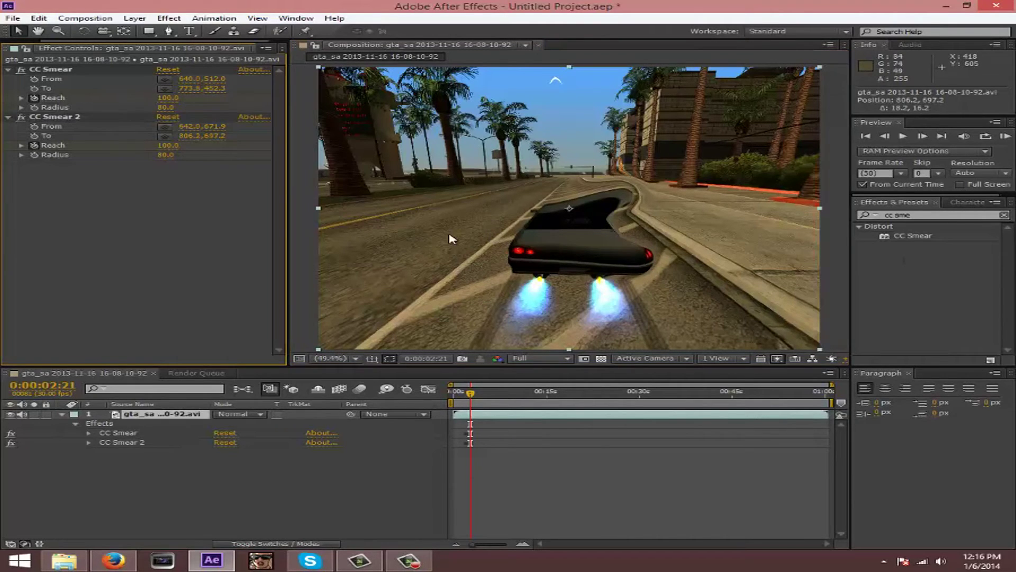
{"action": "left_click", "coordinate": [64, 120]}
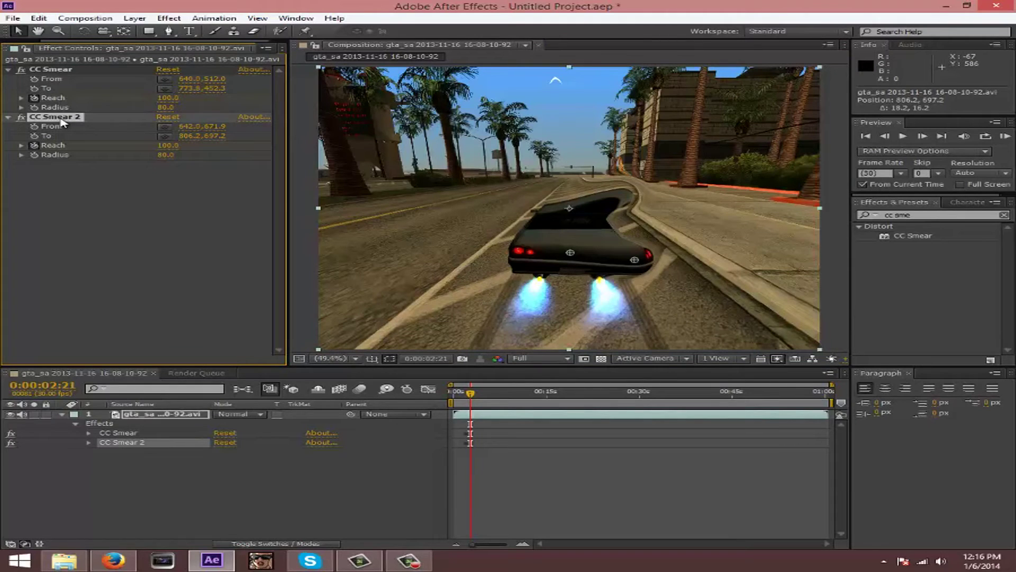
Duplicate into CC Smear 3 from 642.0, 613.2 to 454.1, 618.2, then edit its Reach at 0:00:03:14
{"action": "key", "text": "ctrl+d"}
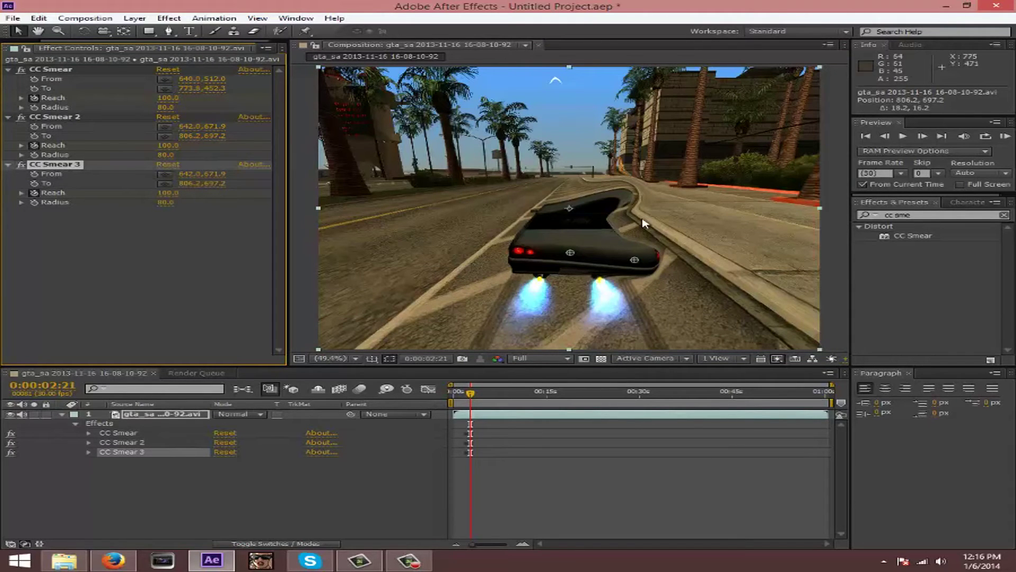
{"action": "mouse_move", "coordinate": [634, 260]}
{"action": "left_mouse_down"}
{"action": "mouse_move", "coordinate": [491, 257]}
{"action": "mouse_move", "coordinate": [497, 217]}
{"action": "left_mouse_up"}
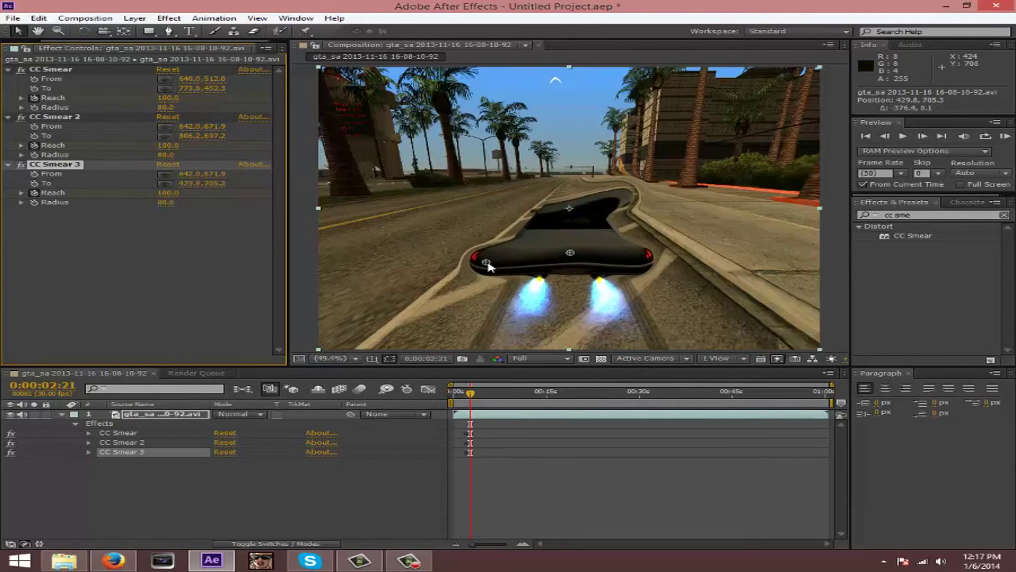
{"action": "left_click_drag", "start_coordinate": [570, 252], "coordinate": [566, 225]}
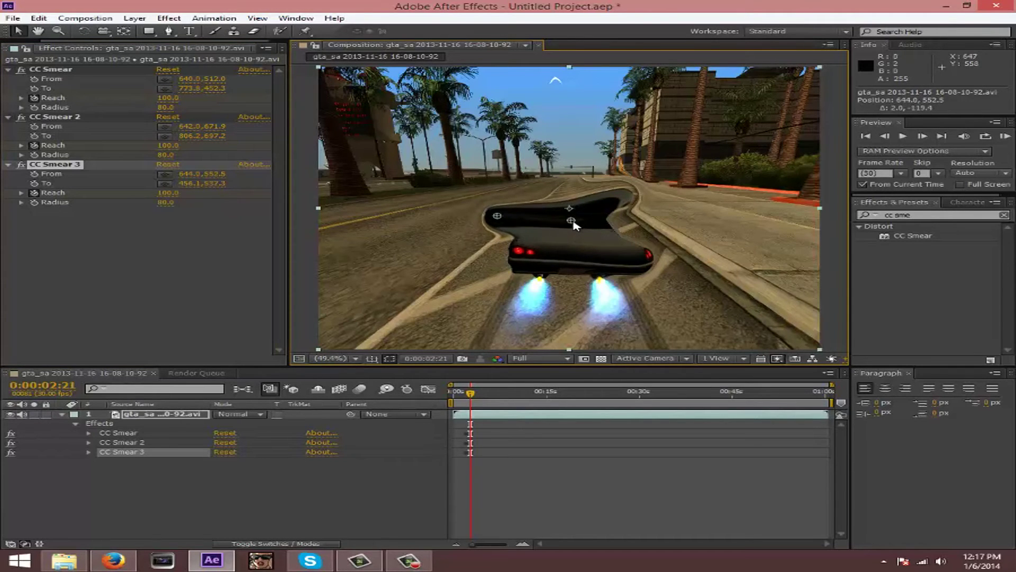
{"action": "mouse_move", "coordinate": [497, 216]}
{"action": "left_mouse_down"}
{"action": "mouse_move", "coordinate": [519, 230]}
{"action": "mouse_move", "coordinate": [505, 228]}
{"action": "mouse_move", "coordinate": [498, 244]}
{"action": "left_mouse_up"}
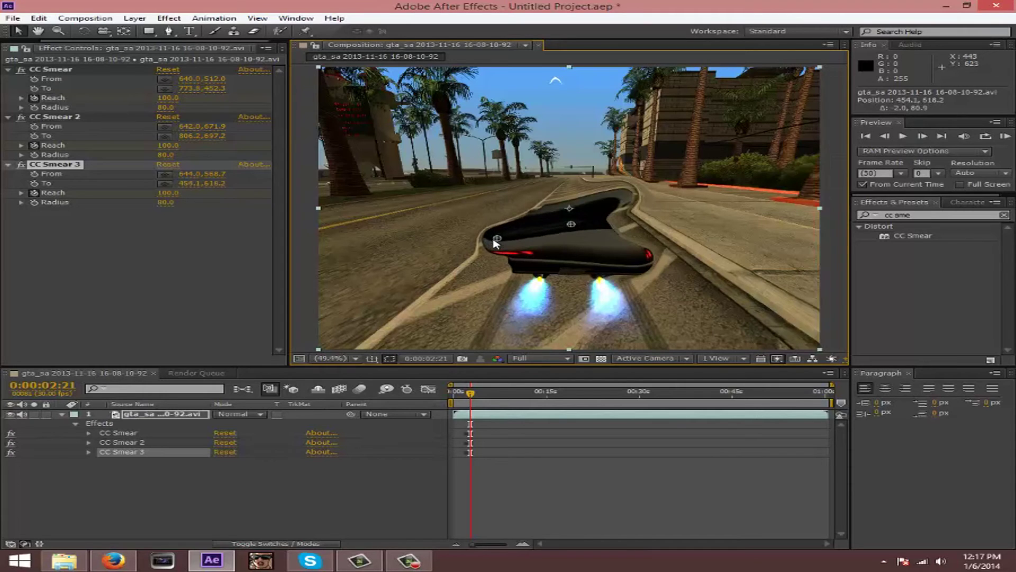
{"action": "left_click_drag", "start_coordinate": [567, 228], "coordinate": [570, 238]}
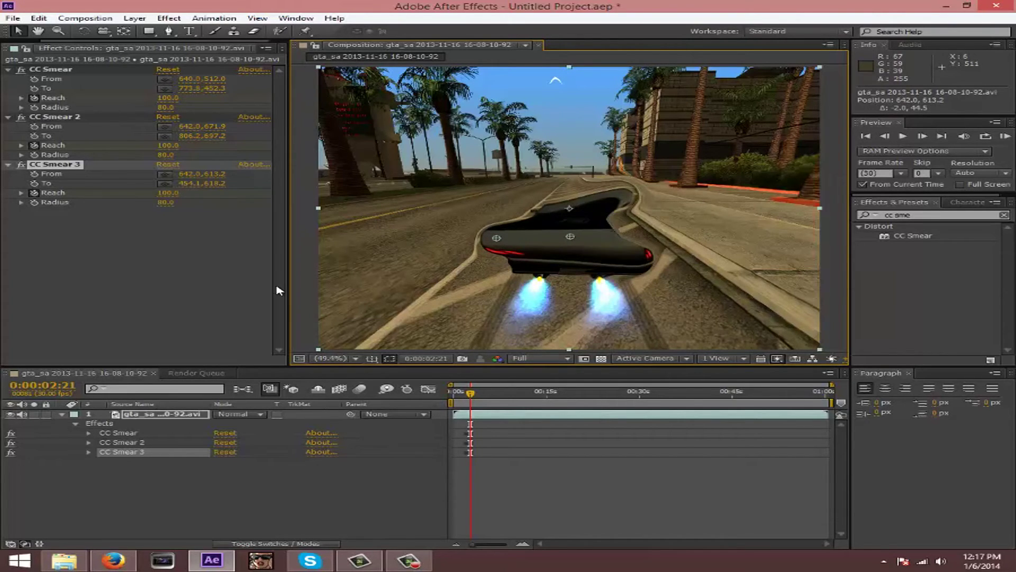
{"action": "left_click_drag", "start_coordinate": [474, 397], "coordinate": [479, 398]}
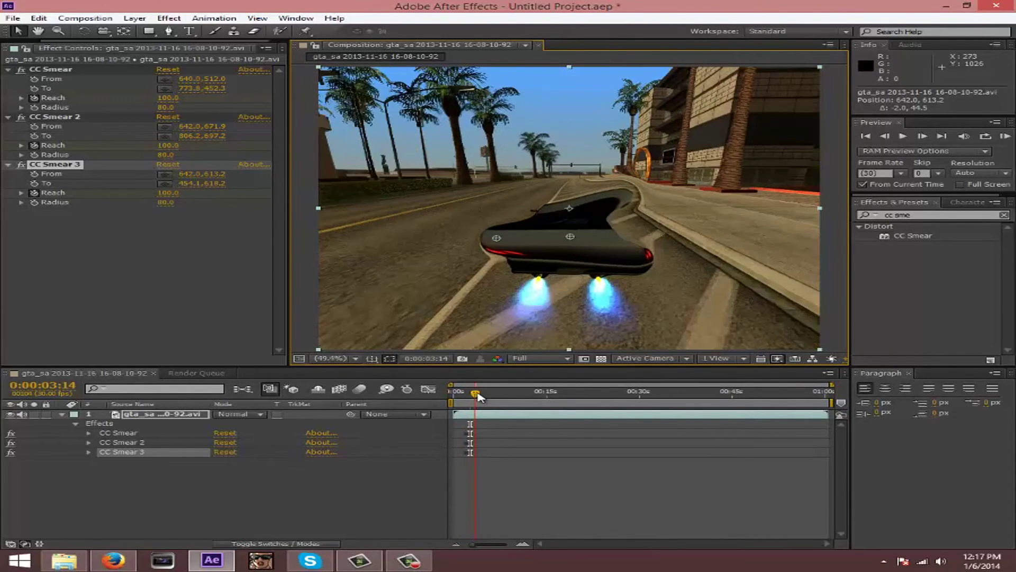
{"action": "left_click", "coordinate": [170, 193]}
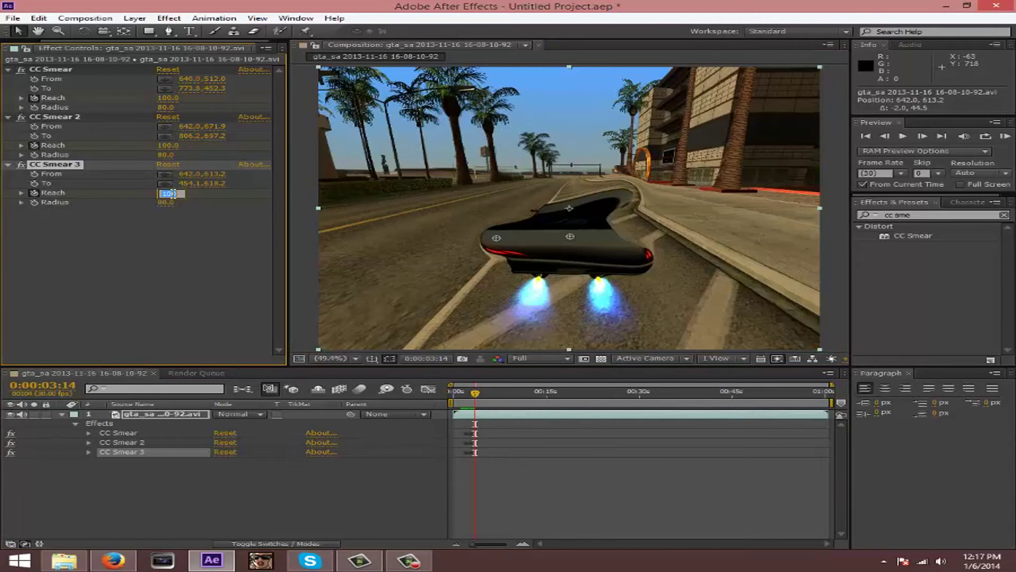
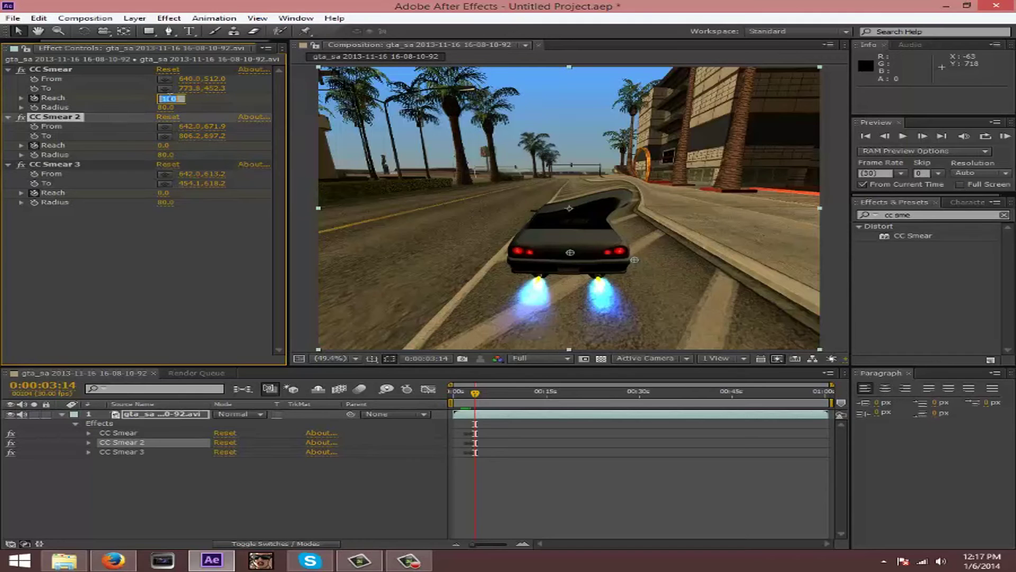
{"action": "type", "text": "0"}
Set the first CC Smear's Reach to 0.0 and preview the smear from 0:00:01:08 to 0:00:02:13
{"action": "key", "text": "Return"}
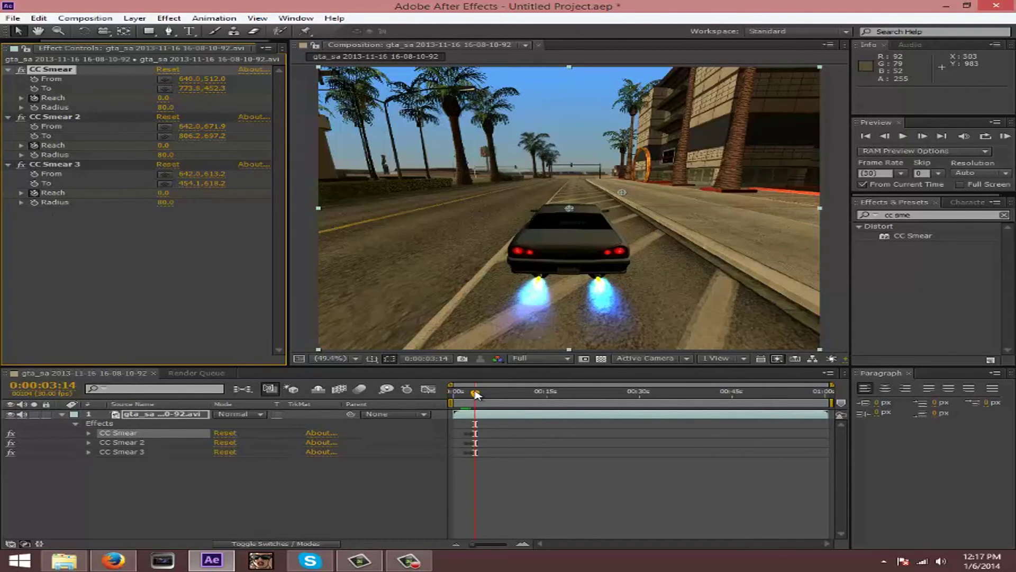
{"action": "left_click_drag", "start_coordinate": [477, 394], "coordinate": [466, 393]}
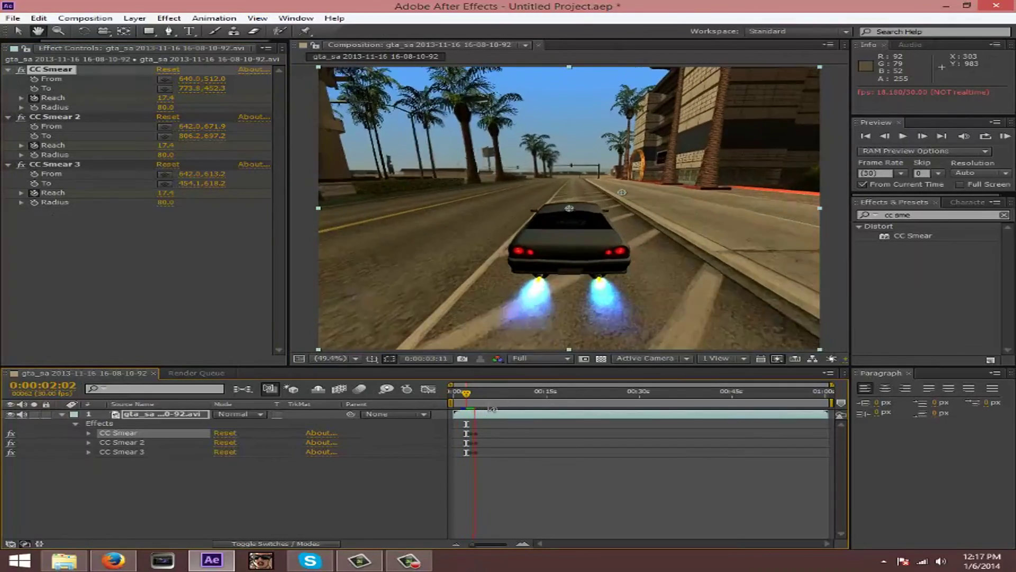
{"action": "left_click", "coordinate": [474, 397]}
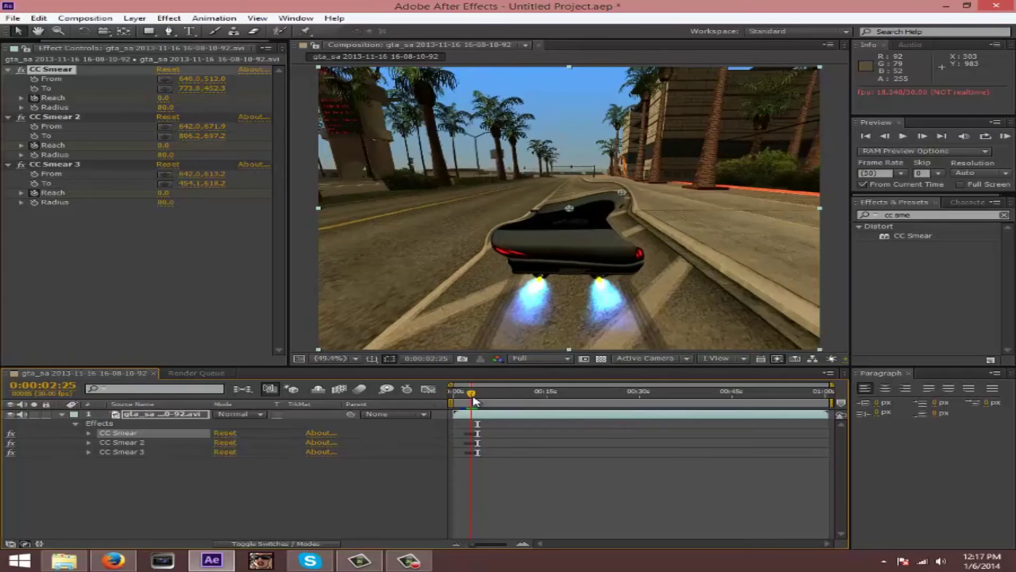
{"action": "left_click_drag", "start_coordinate": [475, 401], "coordinate": [461, 397]}
{"action": "key", "text": "space"}
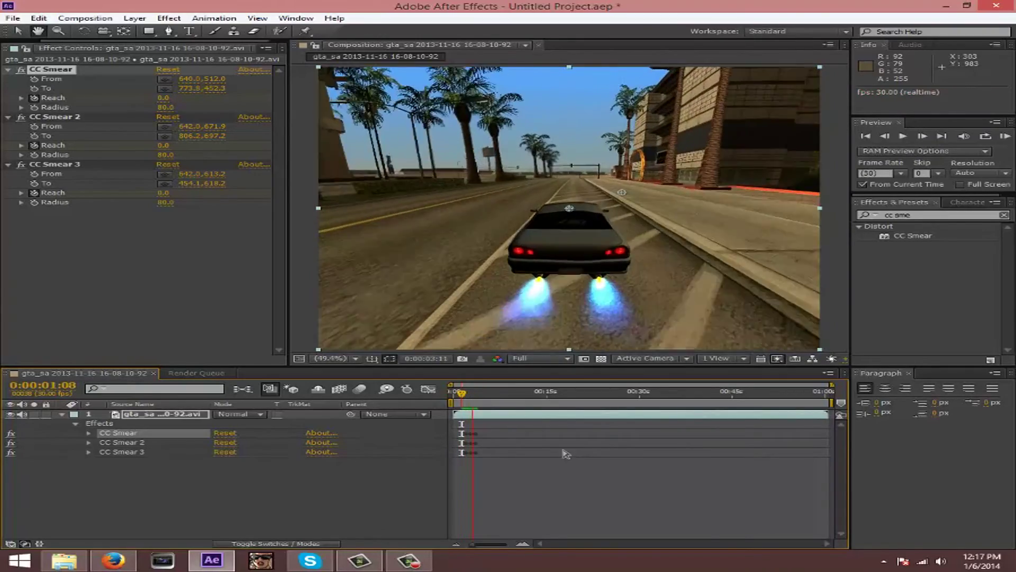
{"action": "left_click", "coordinate": [471, 394]}
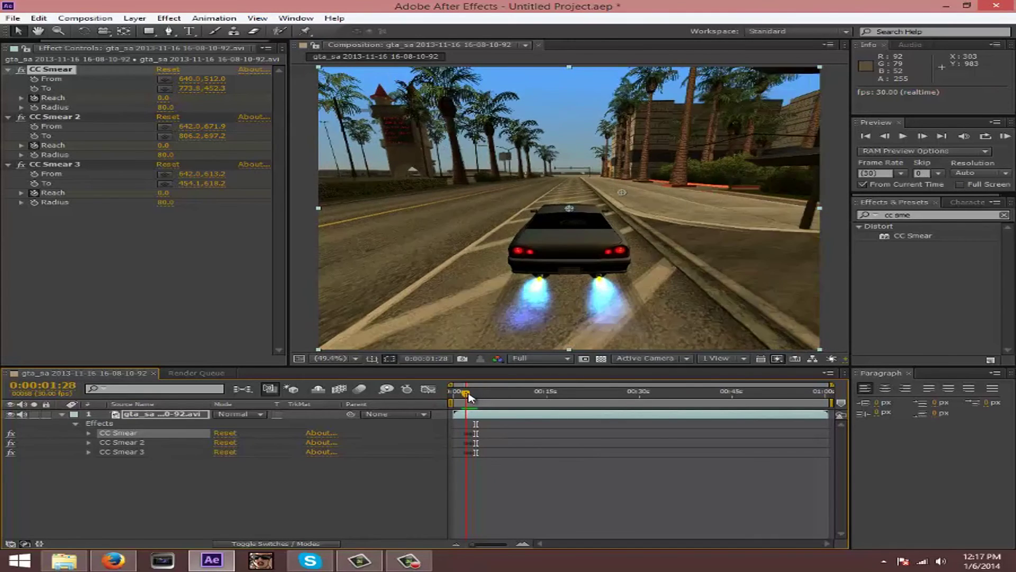
Check the YouTube reference, then show the gameplay layer's Reach keyframes for all three smears with U
{"action": "left_click", "coordinate": [133, 553]}
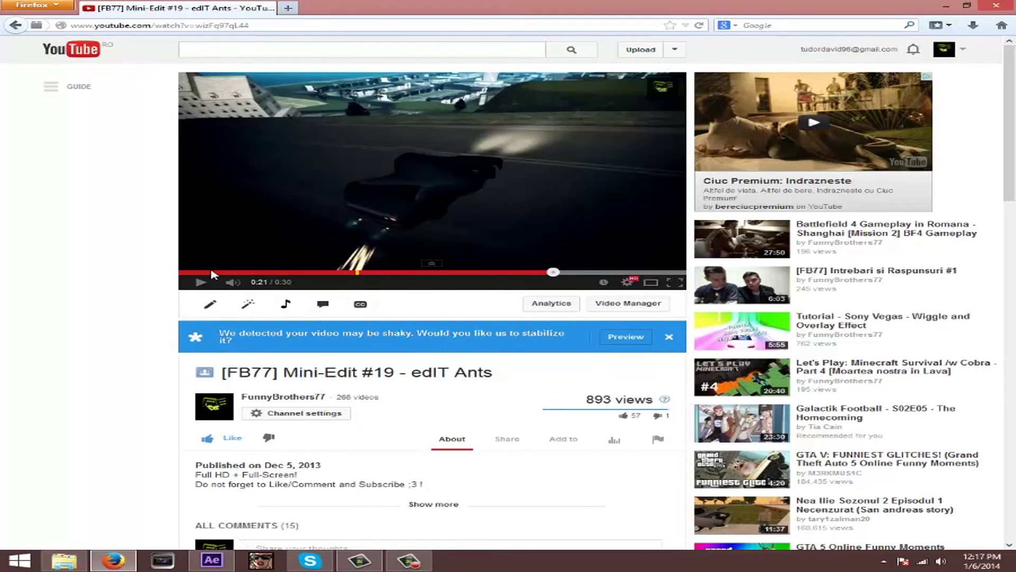
{"action": "left_click", "coordinate": [222, 557]}
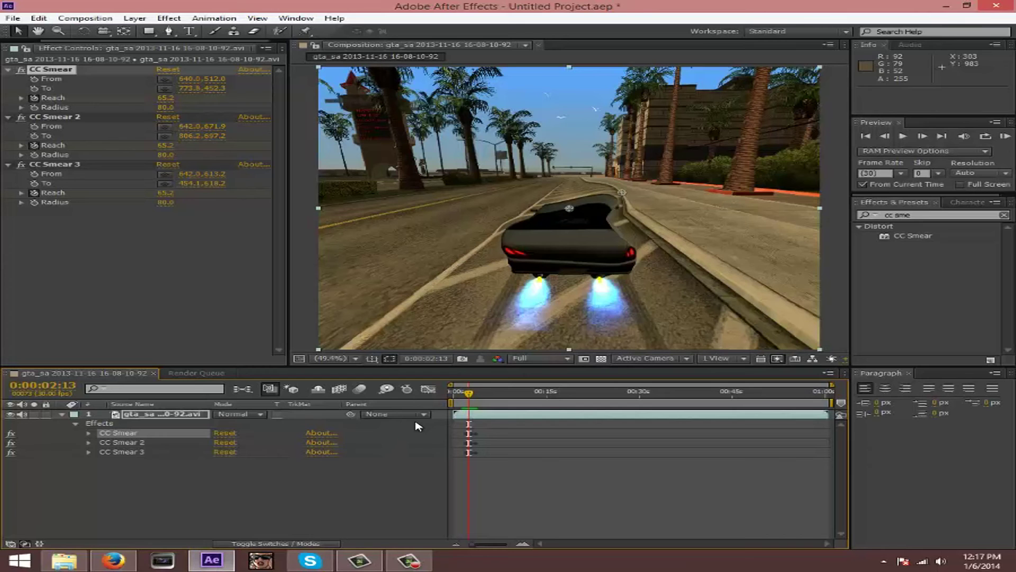
{"action": "left_click", "coordinate": [161, 415]}
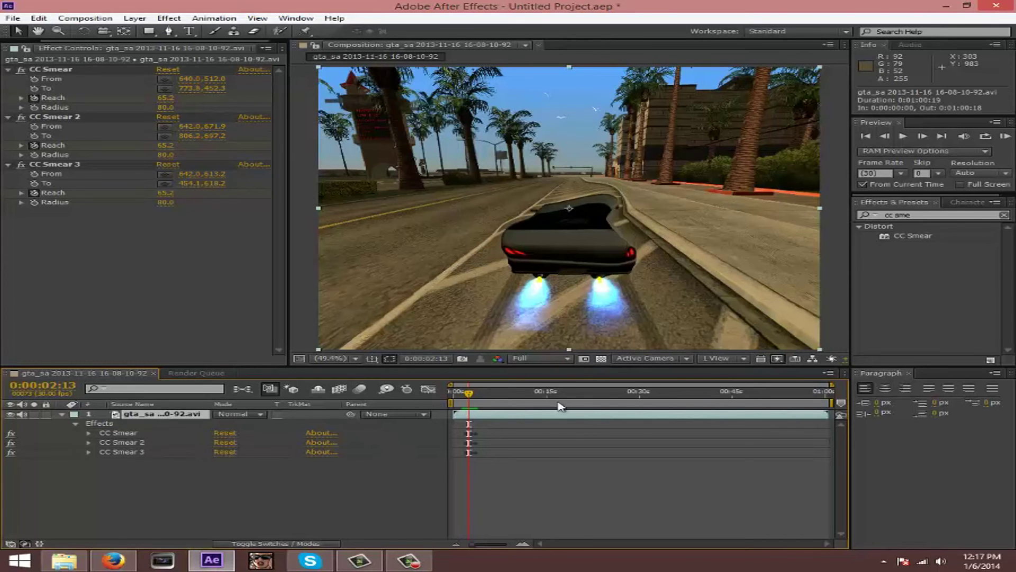
{"action": "key", "text": "u"}
{"action": "key", "text": "KP_0"}
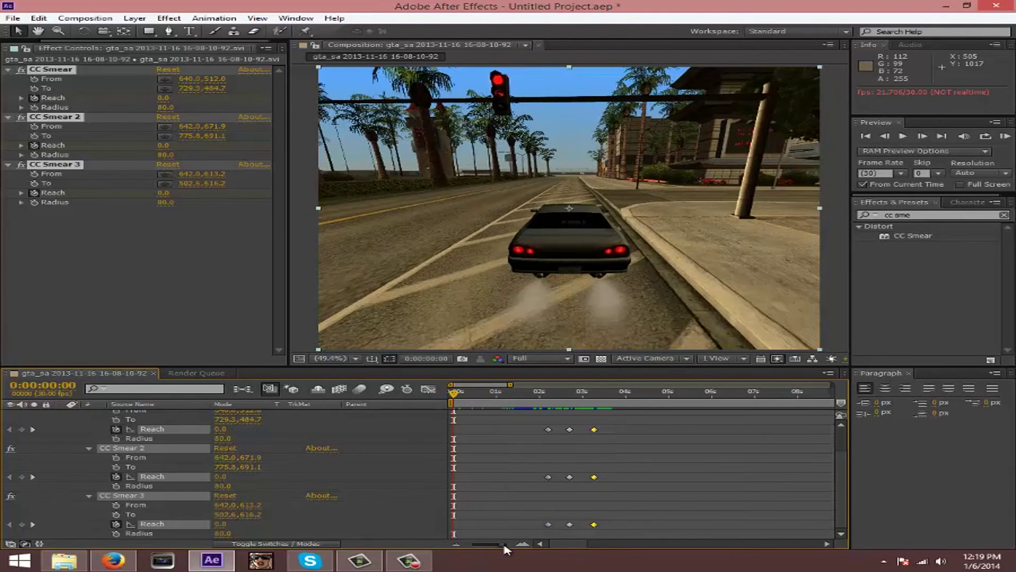
Zoom the timeline out and scrub from 0:00:02:13 to 0:00:02:21, where all three Reach values reach 100
{"action": "left_click_drag", "start_coordinate": [504, 546], "coordinate": [462, 547]}
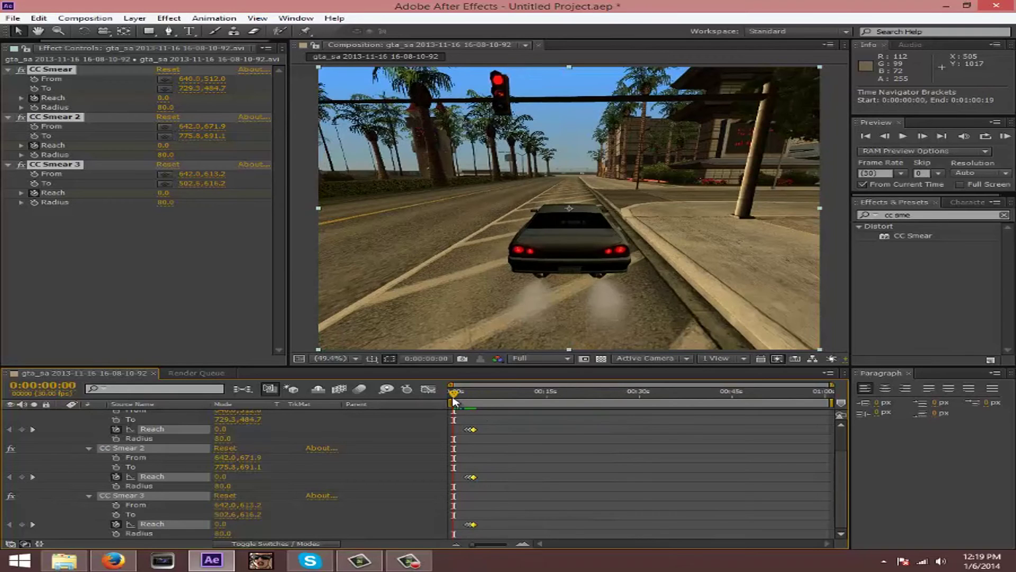
{"action": "left_click_drag", "start_coordinate": [452, 396], "coordinate": [464, 400]}
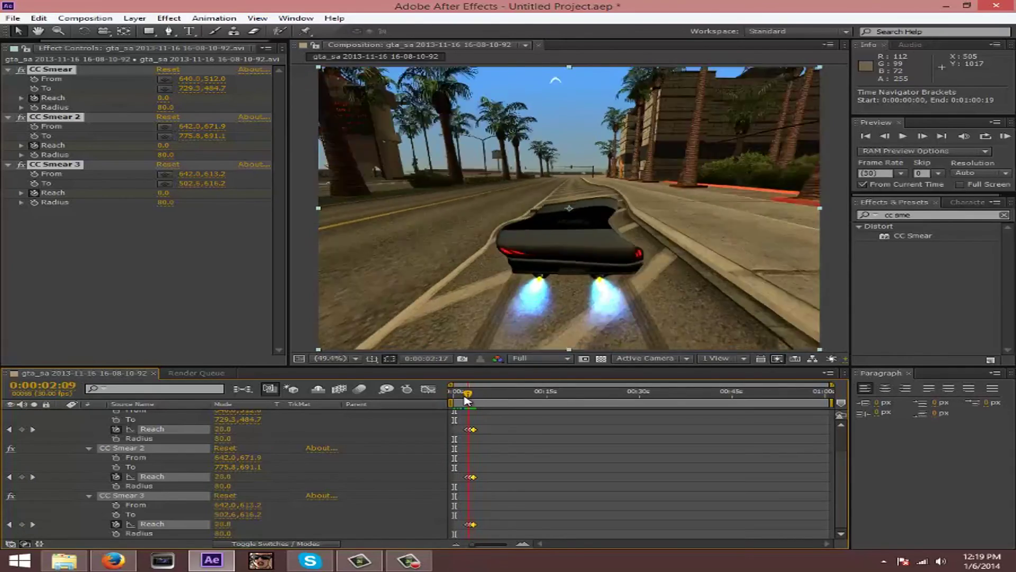
{"action": "left_click_drag", "start_coordinate": [469, 401], "coordinate": [470, 400]}
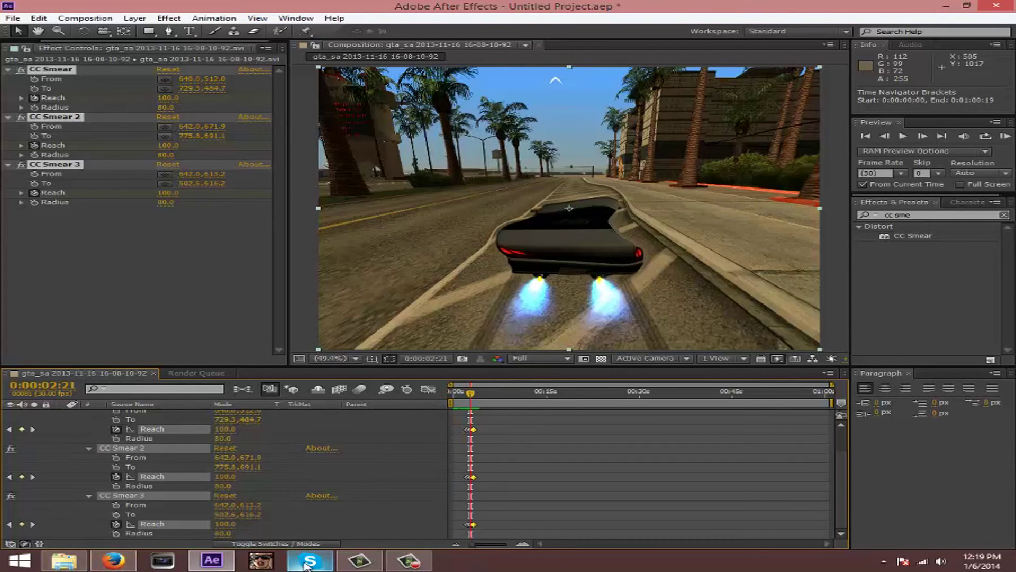
{"action": "mouse_move", "coordinate": [302, 564]}
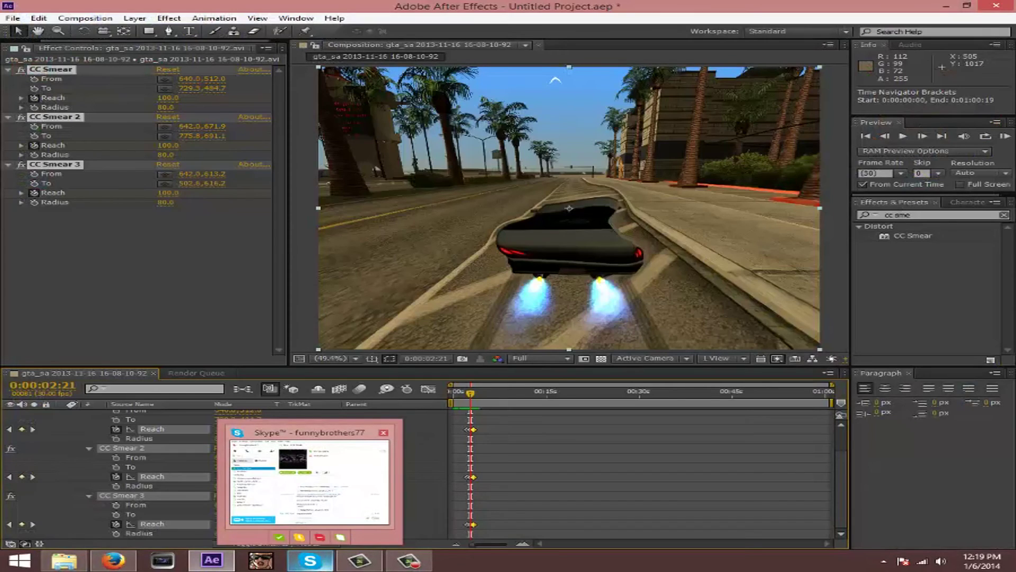
{"action": "mouse_move", "coordinate": [113, 561]}
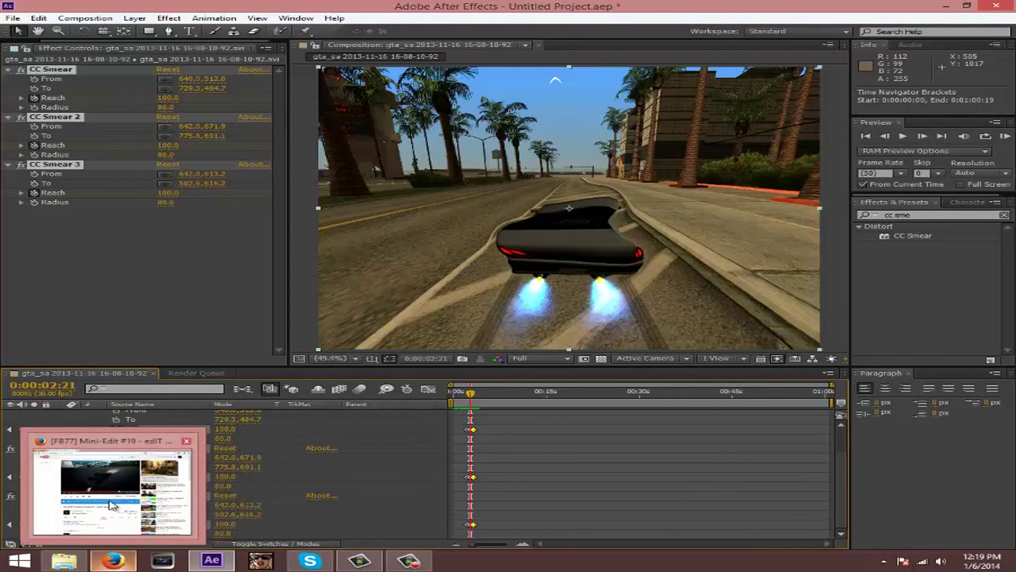
{"action": "left_click", "coordinate": [111, 504]}
{"action": "scroll", "coordinate": [281, 403], "scroll_direction": "down", "scroll_amount": 2}
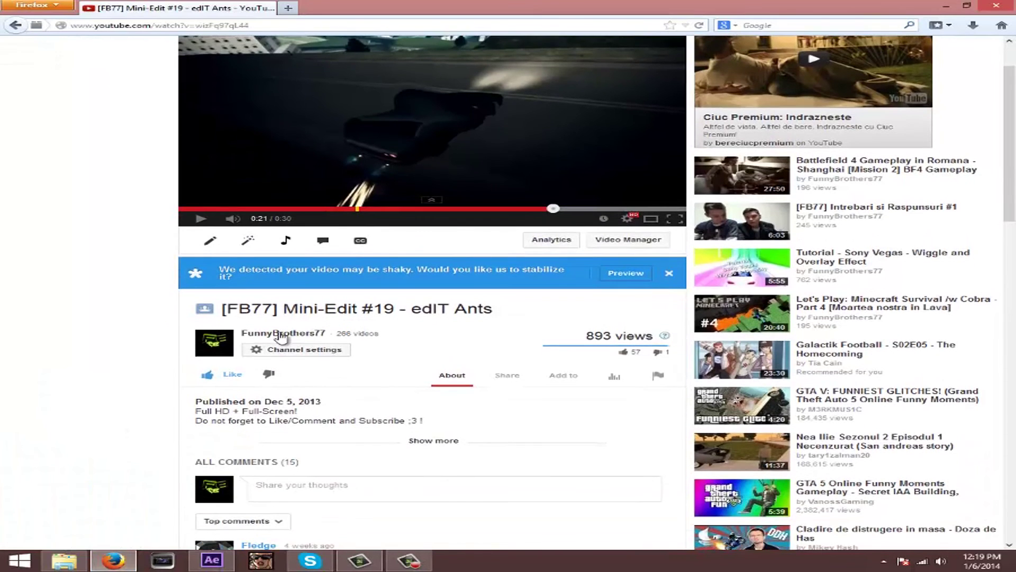
{"action": "left_click", "coordinate": [223, 344]}
{"action": "scroll", "coordinate": [68, 326], "scroll_direction": "up", "scroll_amount": 2}
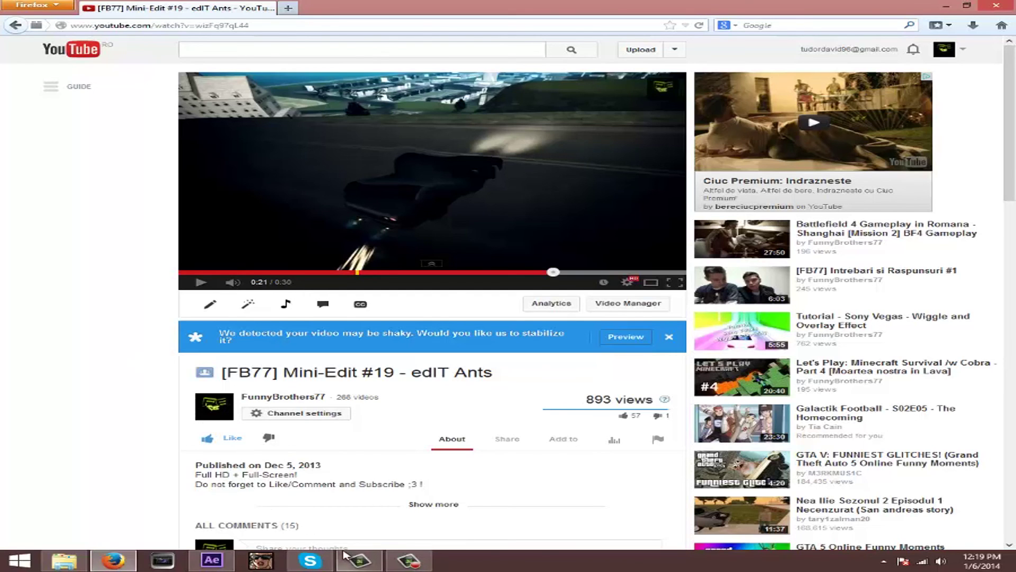
{"action": "left_click", "coordinate": [222, 564]}
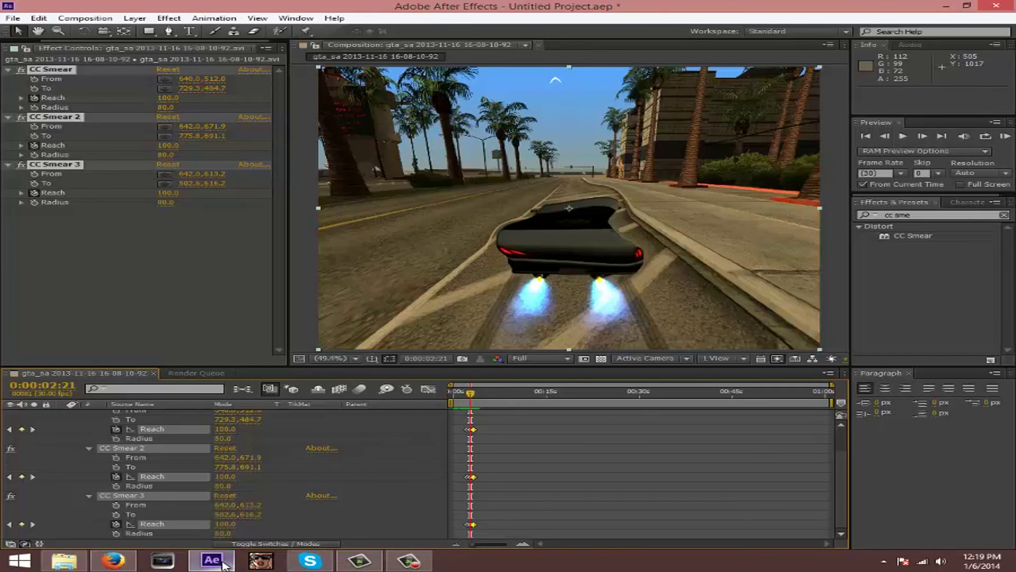